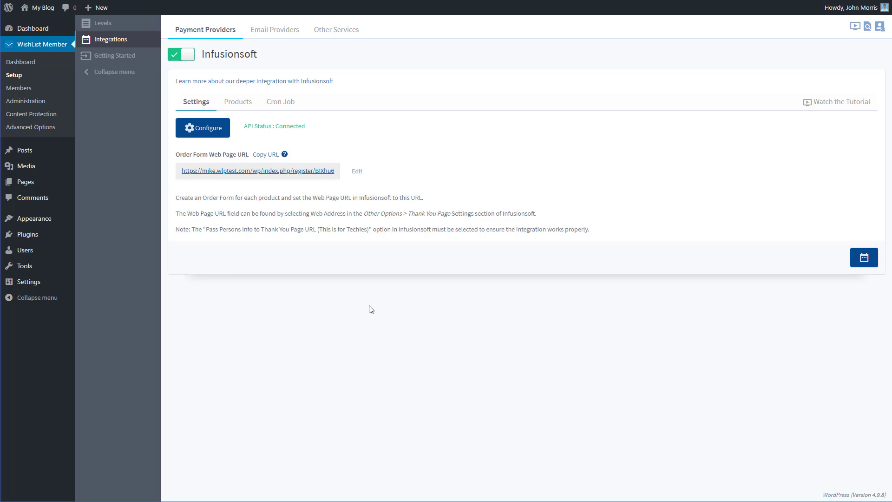
- Open the Infusionsoft connection configuration and examine its App Name field and help hint
click(220, 130)
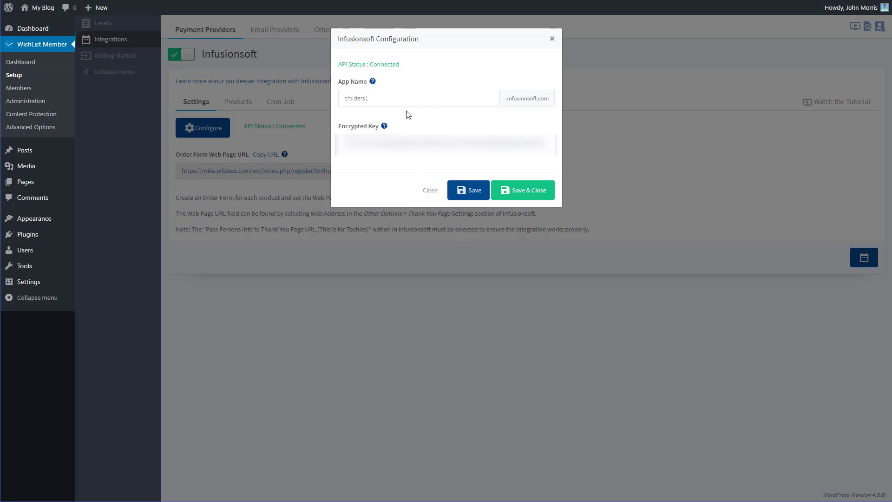
click(396, 98)
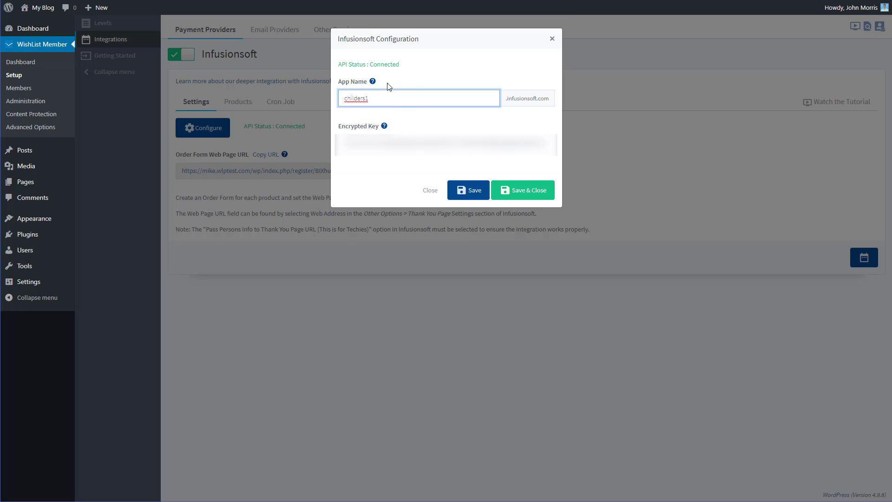
mouse_move(376, 82)
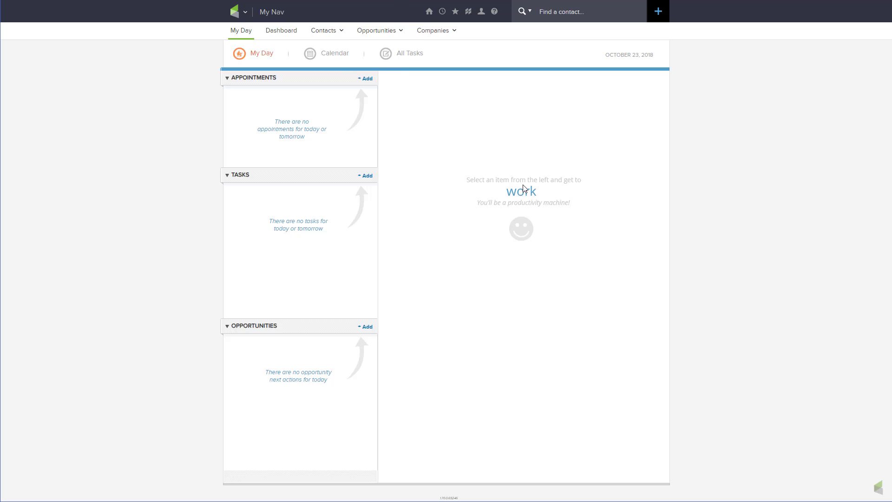
- Switch to Infusionsoft to look up the API encrypted key in the admin Application settings, and save and close the WishList Member configuration
click(236, 13)
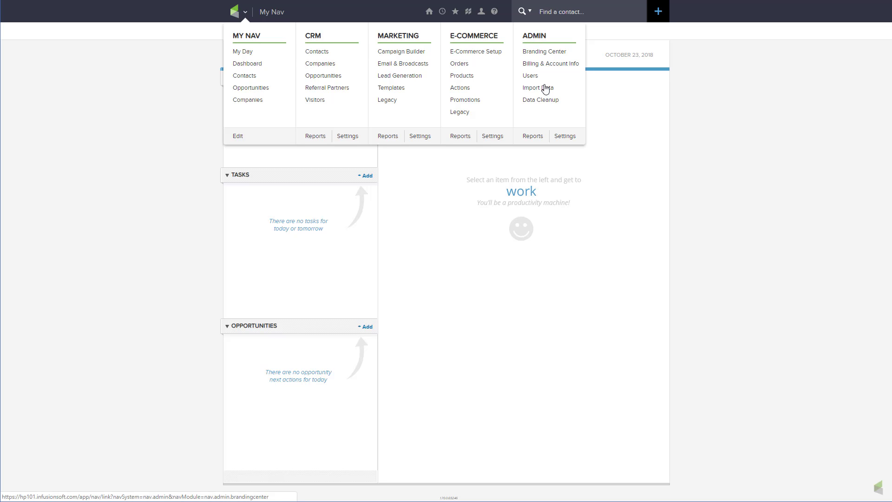
click(564, 136)
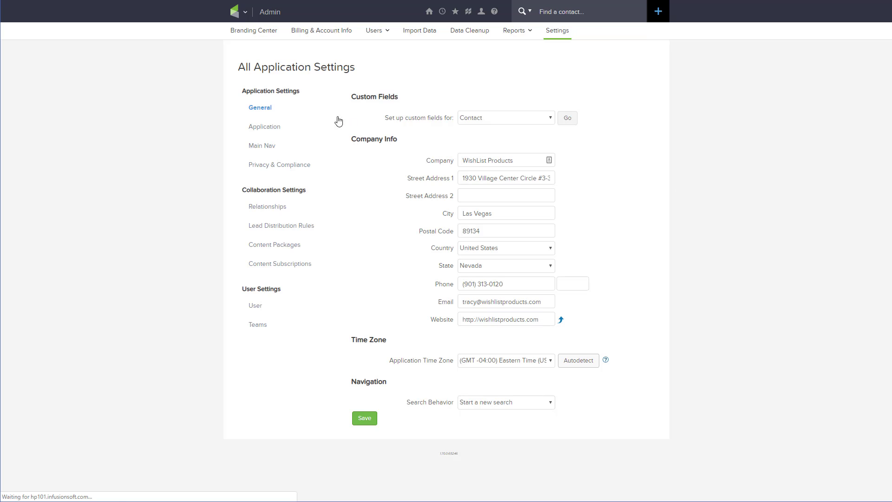
click(264, 127)
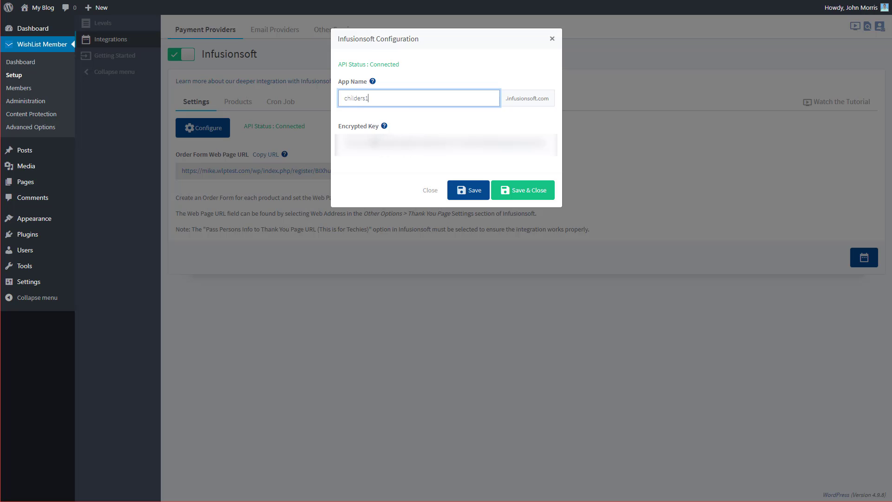
click(529, 198)
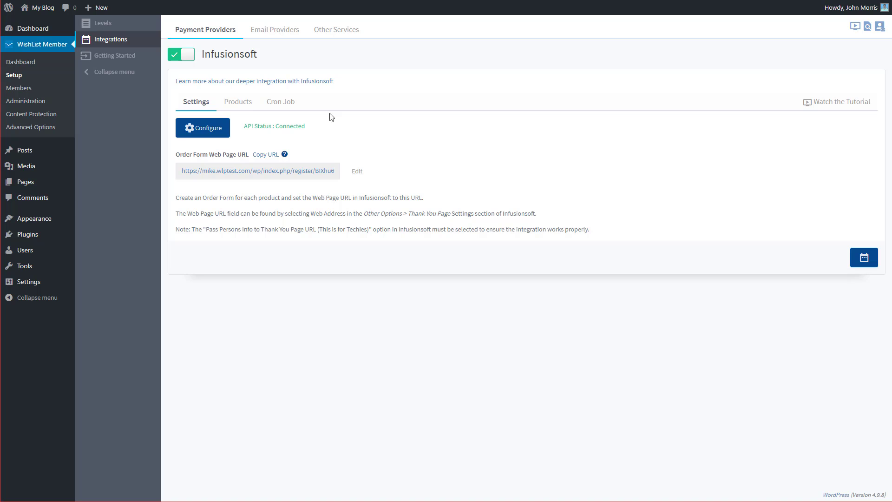
- Copy the SKU of the Diamond membership level from the Infusionsoft integration's product list
click(243, 106)
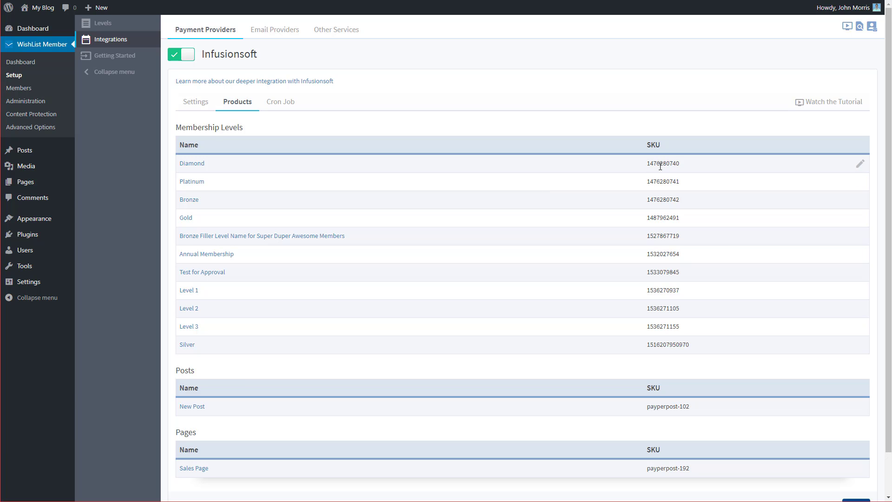
drag(646, 163, 691, 165)
key(ctrl+c)
right_click(668, 163)
click(693, 172)
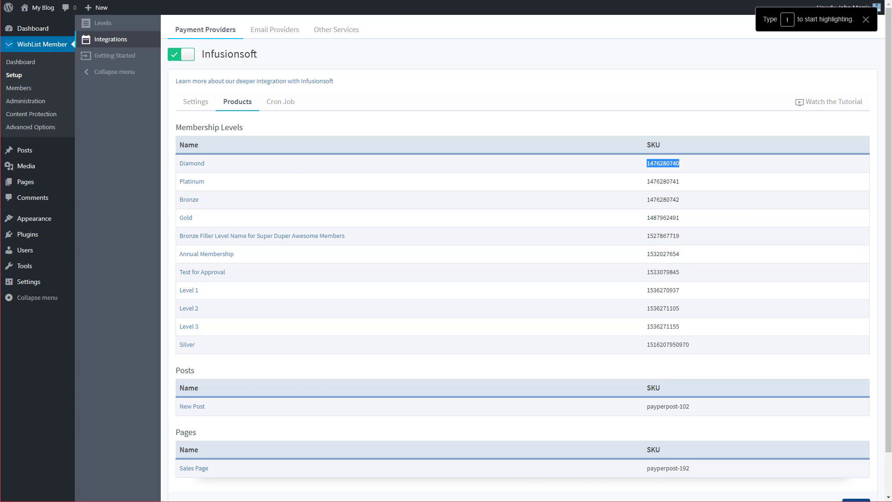
- Switch to Infusionsoft and open the existing Demo product from the e-commerce products, dismissing the form for adding a product
key(ctrl+Tab)
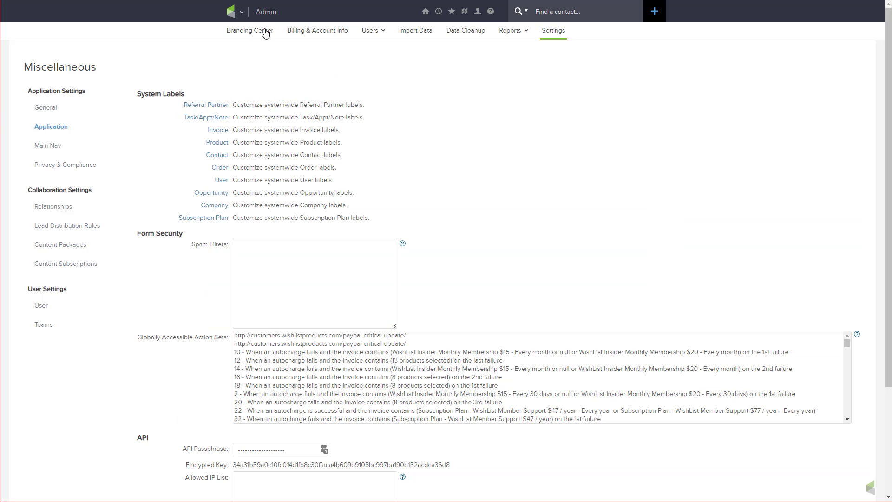
mouse_move(234, 15)
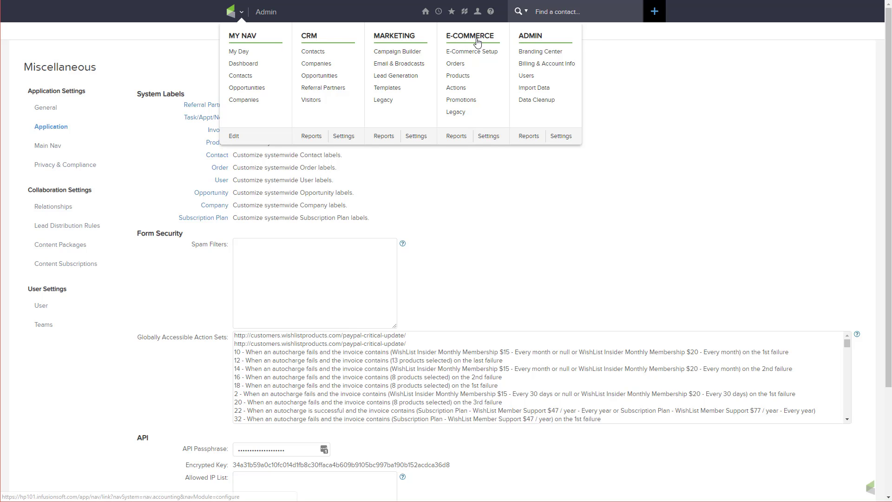
click(458, 77)
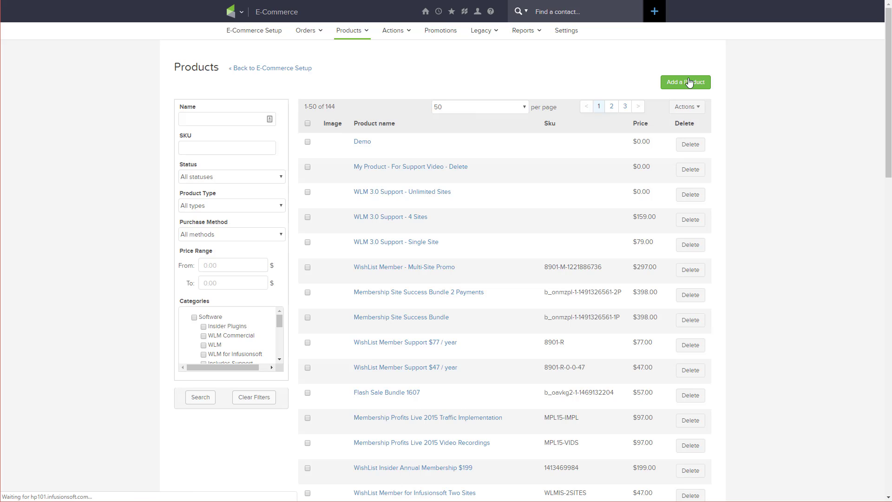
click(686, 83)
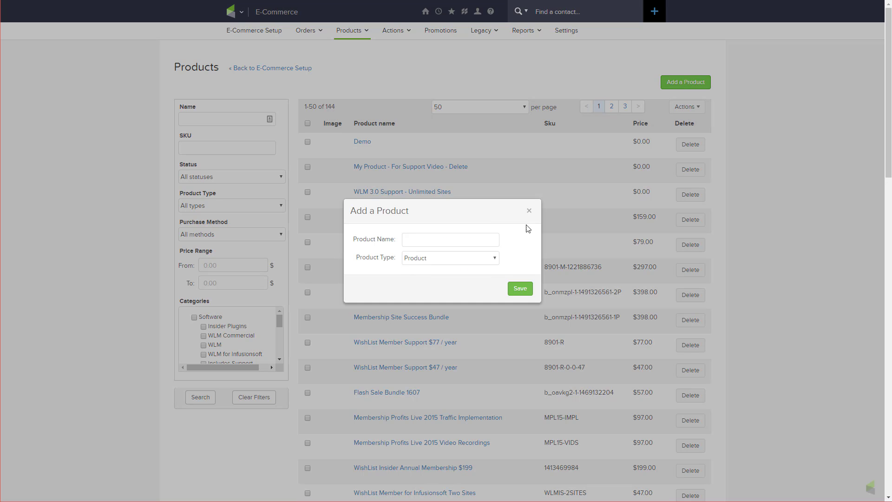
click(529, 211)
click(362, 142)
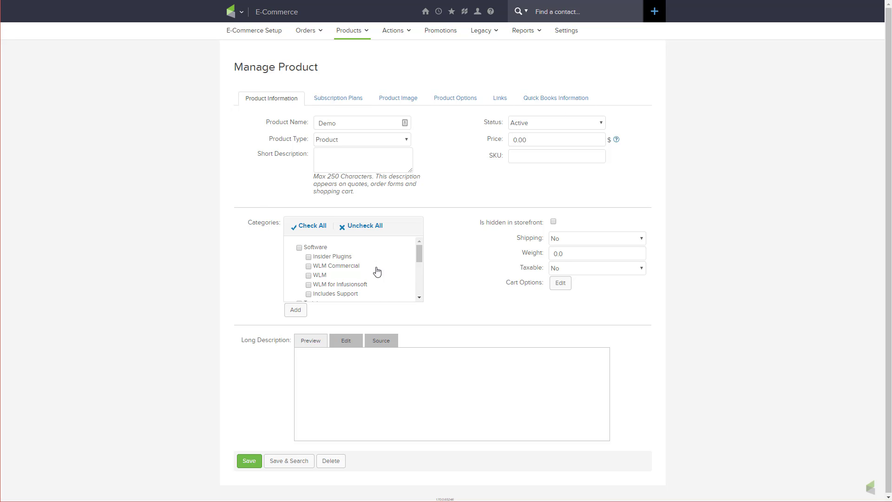
click(555, 161)
key(ctrl+v)
click(349, 99)
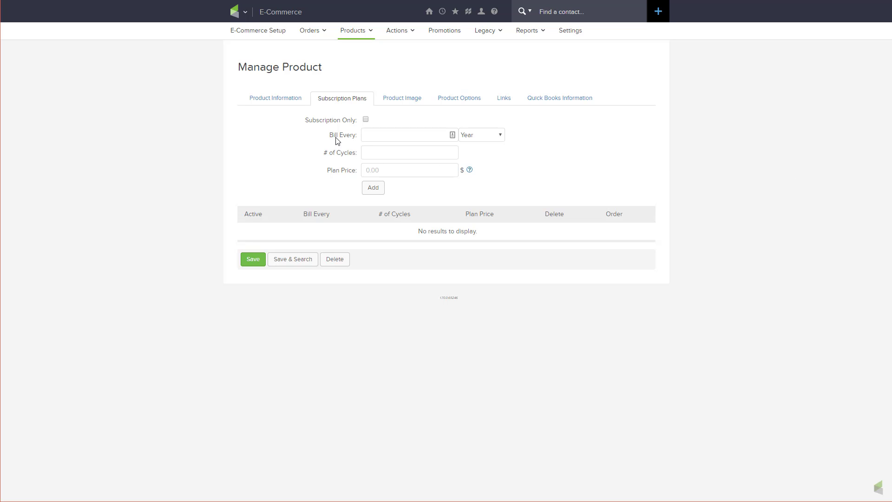
- Create a new e-commerce order form named My Form 2
click(241, 16)
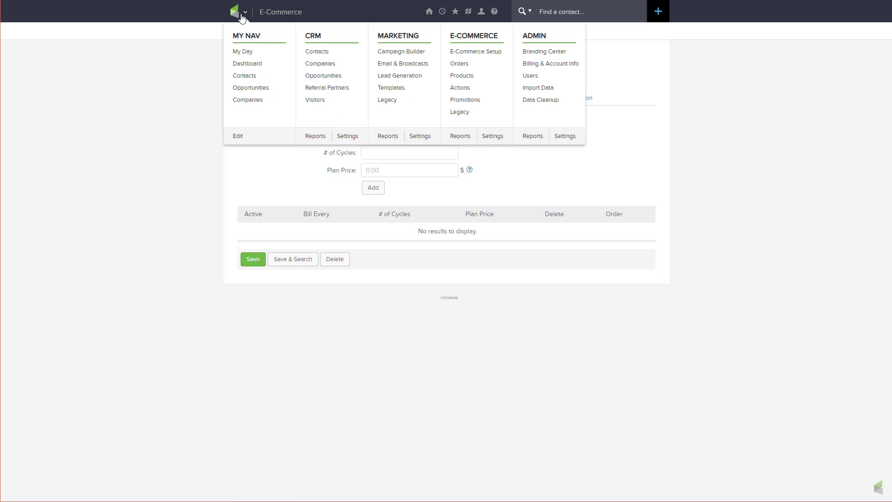
click(483, 52)
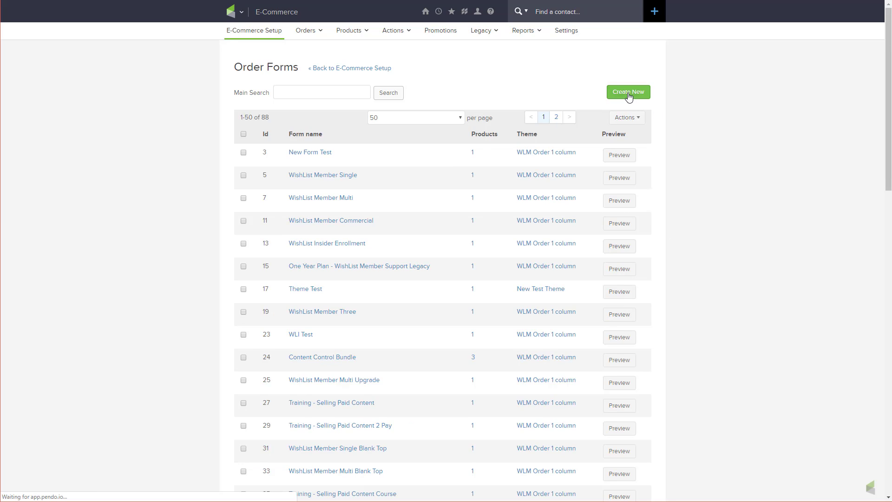
click(628, 95)
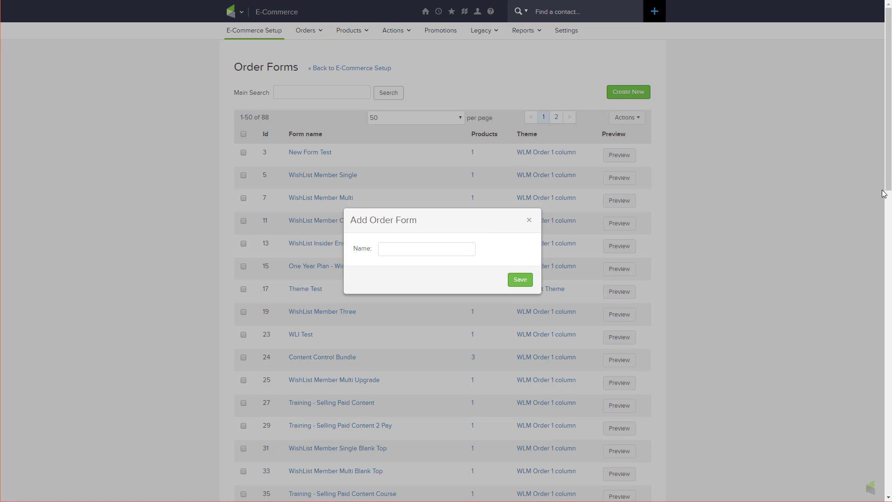
click(467, 254)
text(My Form 2)
click(519, 279)
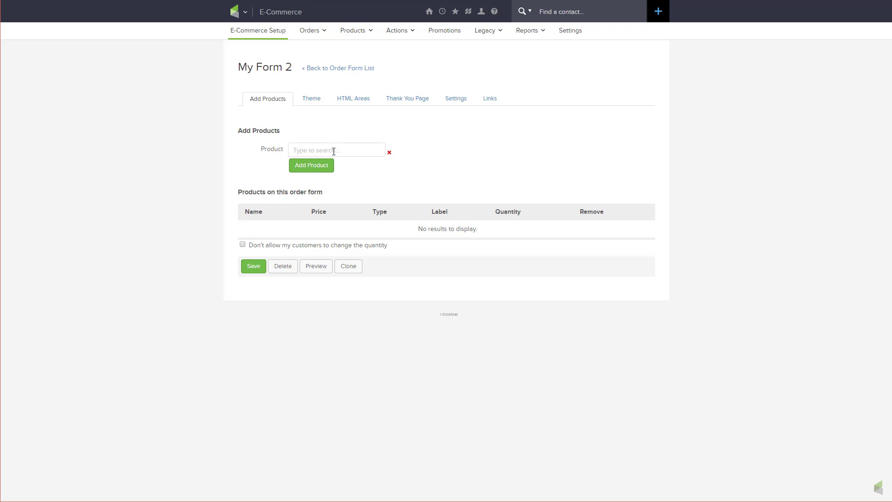
- Find the Demo product and add it to the order form
text(mo)
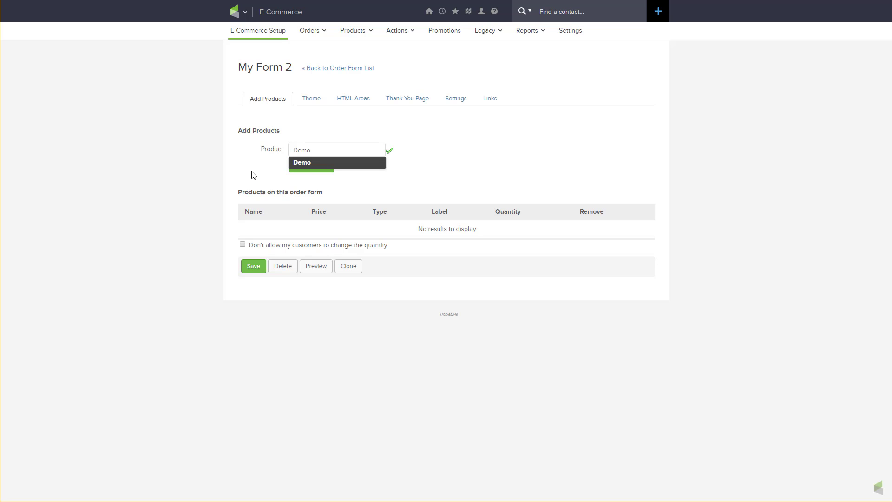
click(301, 165)
click(312, 168)
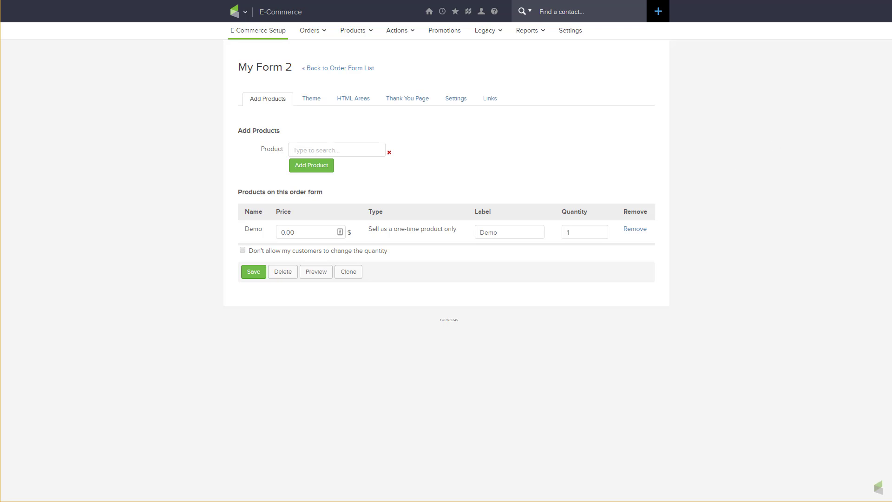
- Set the order form's Thank You Page to display a Web Address
click(415, 104)
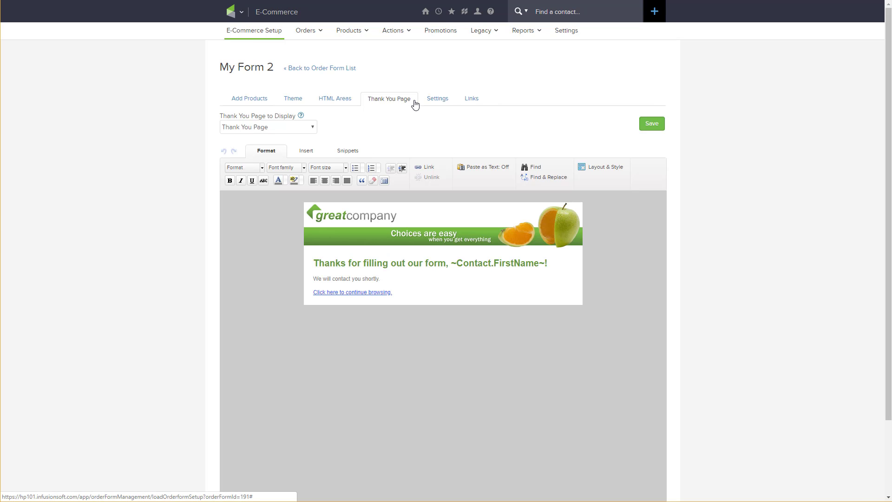
click(288, 128)
click(250, 144)
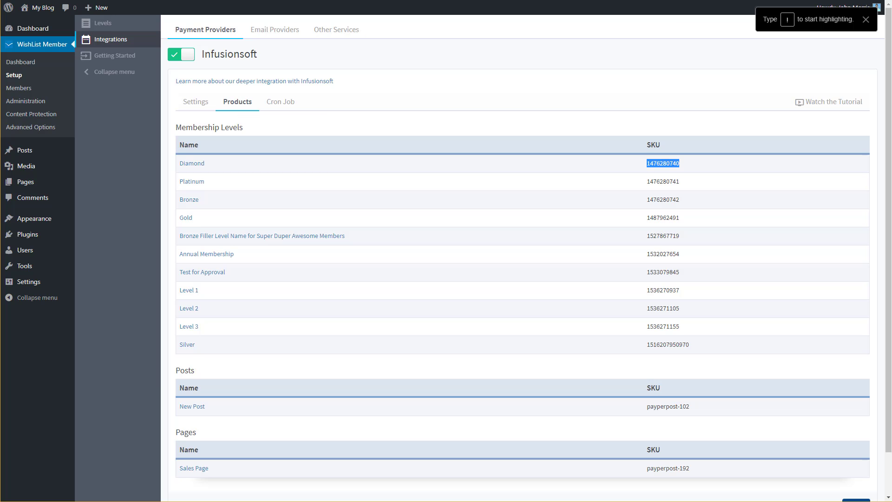
- Switch to WishList Member and copy the Order Form Web Page URL from the Infusionsoft integration settings
click(198, 107)
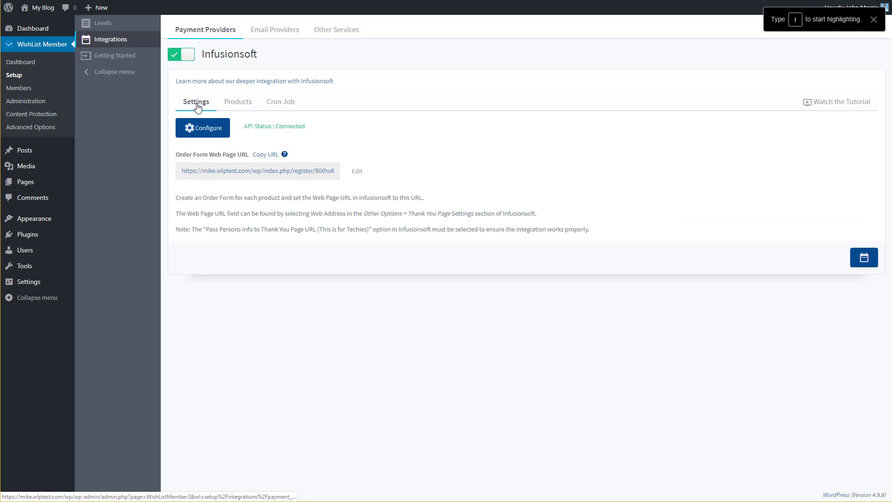
right_click(272, 172)
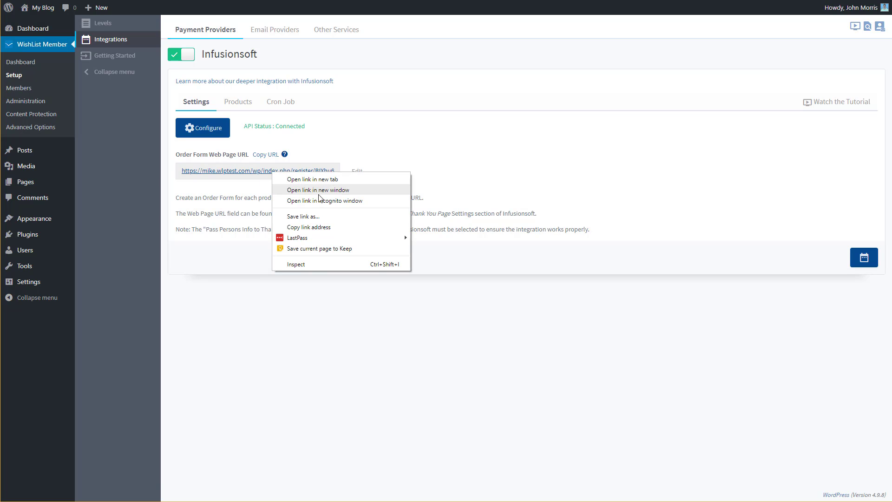
click(329, 228)
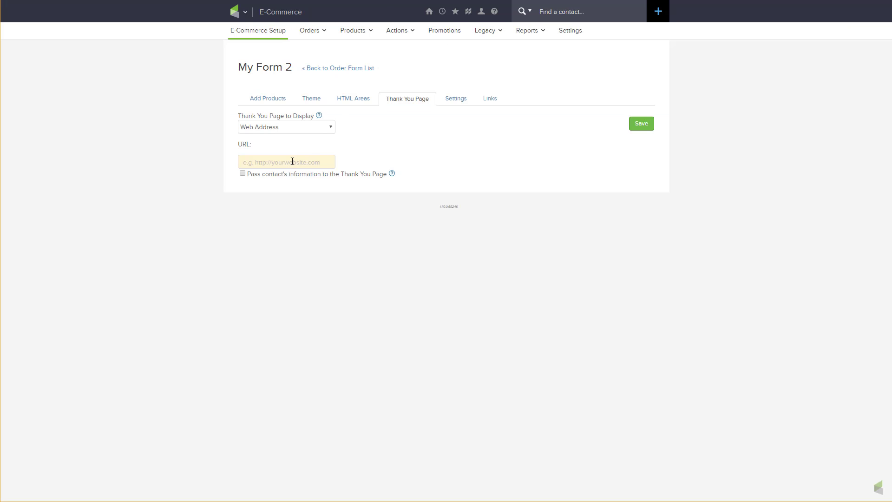
- Paste the copied URL as My Form 2's thank you address in Infusionsoft, enable passing the contact's information, and save
right_click(293, 162)
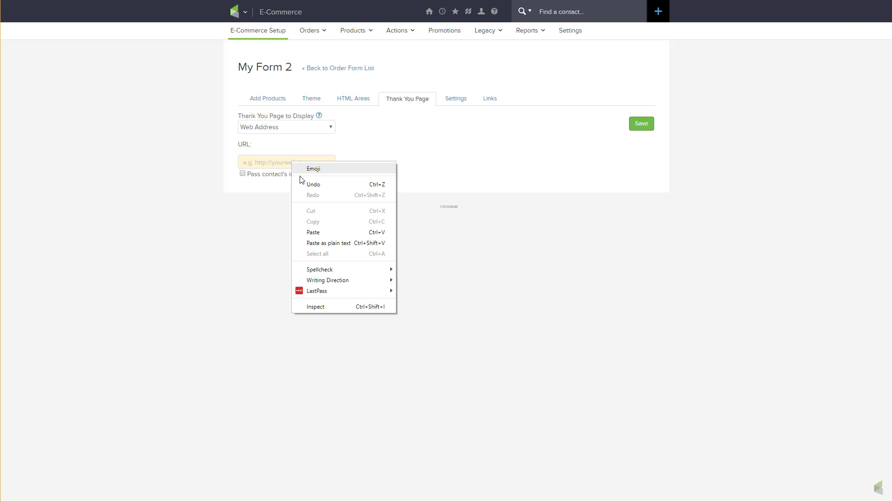
click(350, 244)
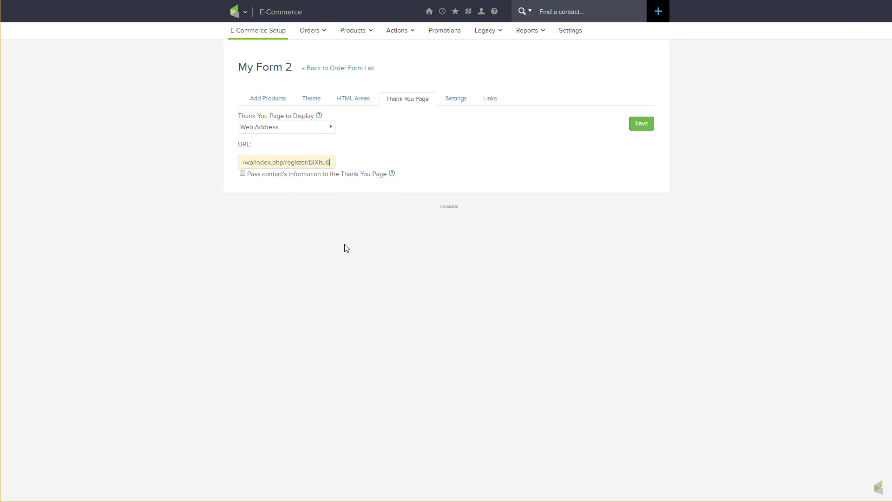
click(242, 174)
click(647, 125)
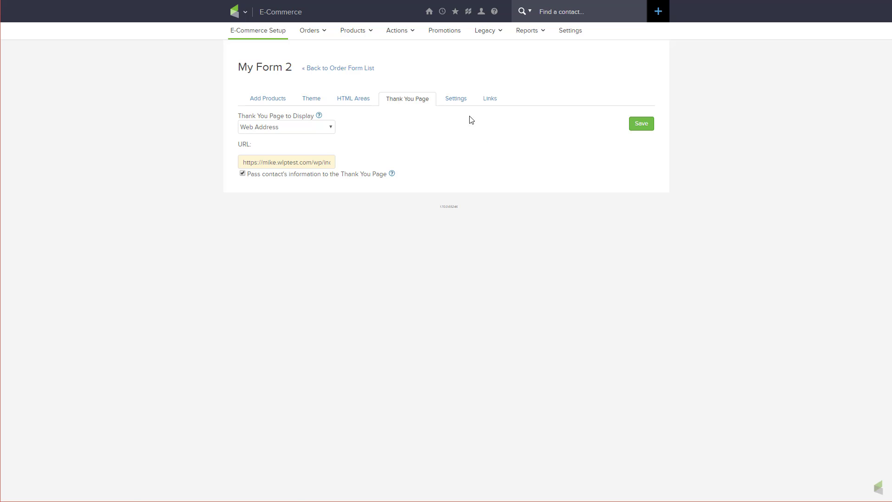
- View the order form URL and custom URL of My Form 2
click(486, 103)
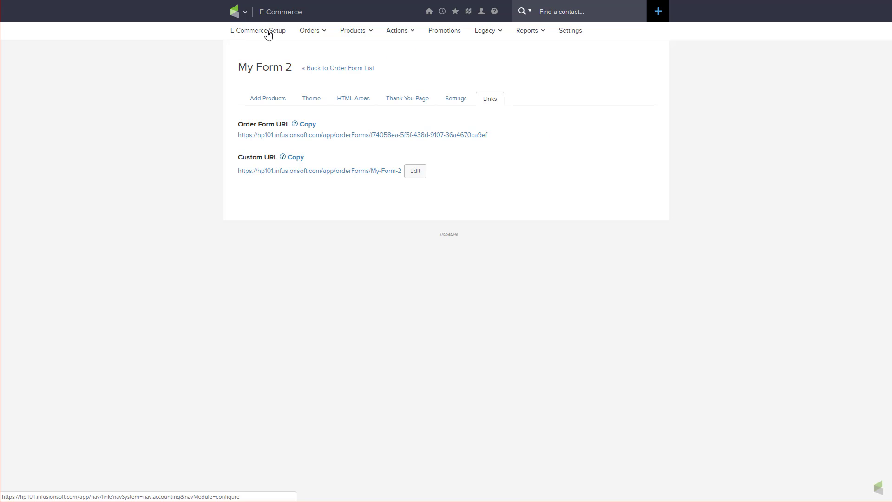
- Start a new legacy order form in Infusionsoft and name it Demo
mouse_move(481, 16)
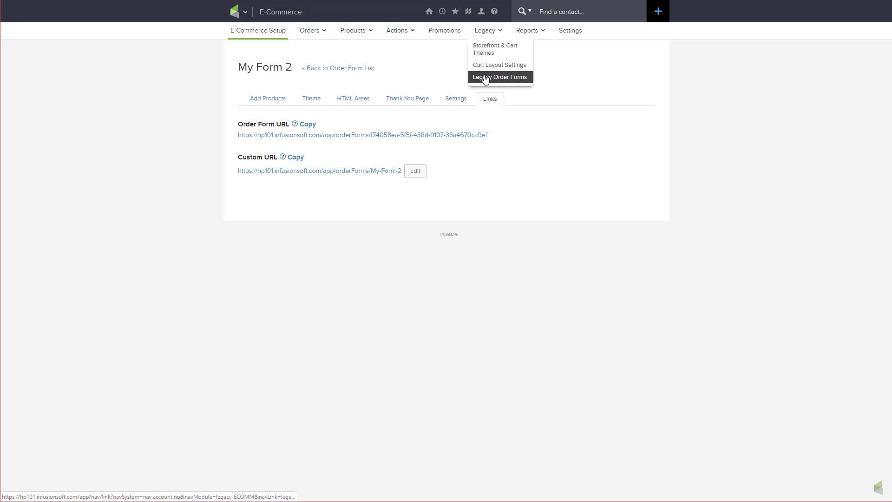
click(486, 77)
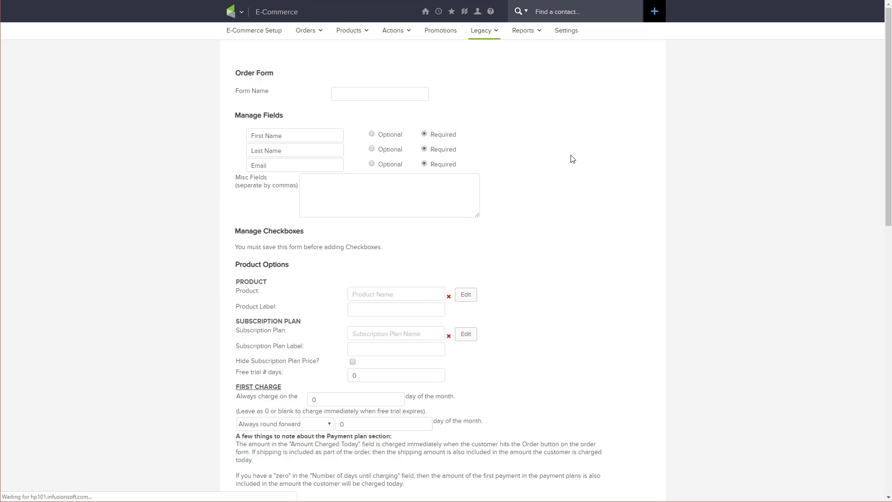
click(385, 99)
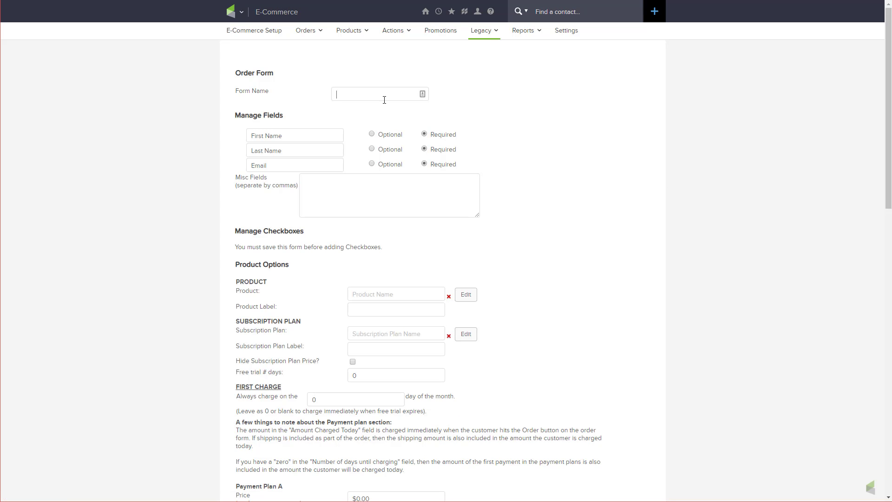
text(Demo)
- Set the Demo form's Thank You page setting to Web address
scroll(659, 272, down, 8)
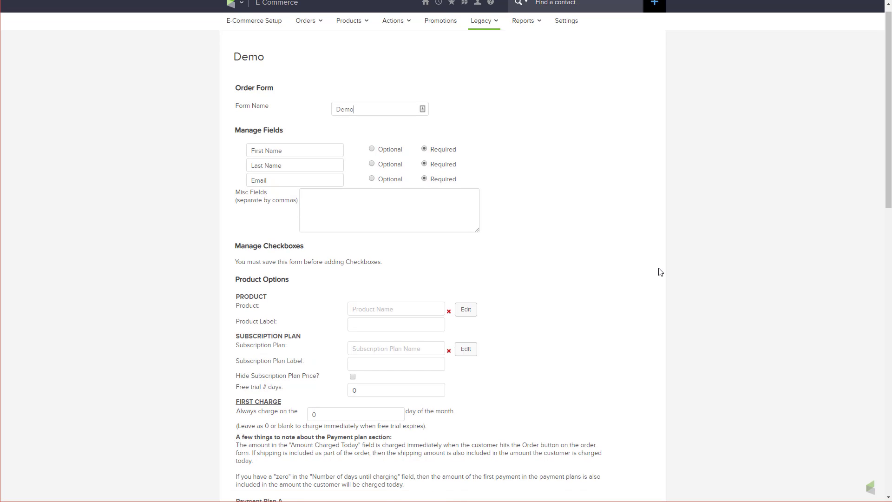
scroll(660, 272, down, 8)
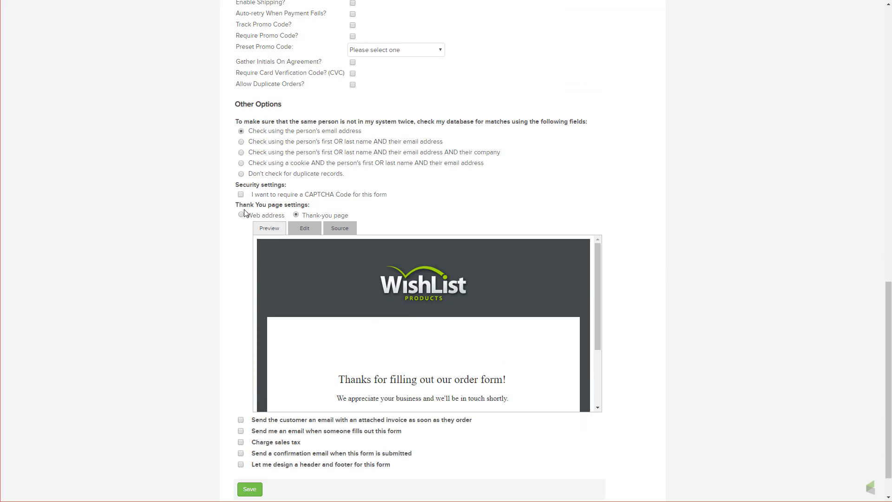
click(242, 215)
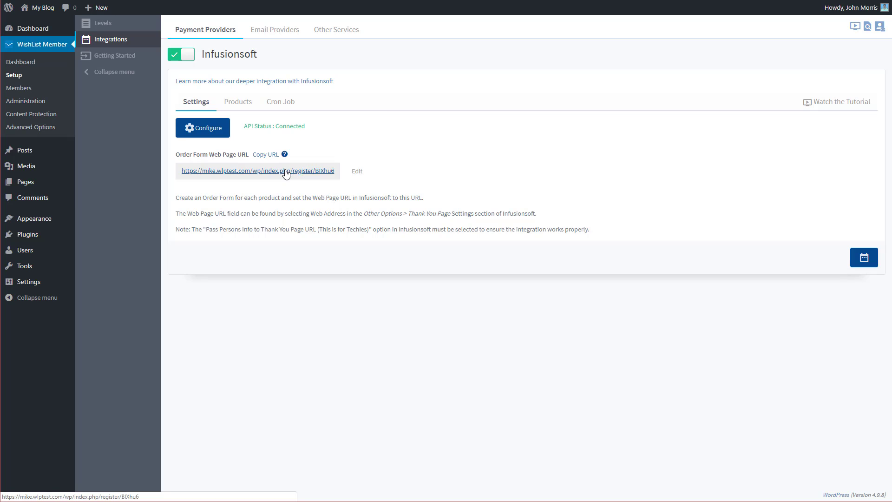
- Copy the Order Form Web Page URL from WishList Member's Infusionsoft settings and paste it as the Demo form's Web Page URL
right_click(285, 171)
click(348, 225)
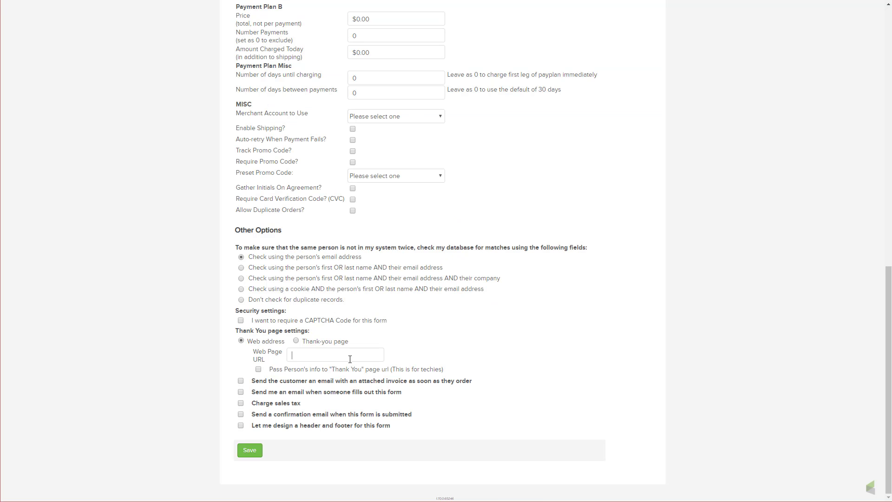
right_click(350, 359)
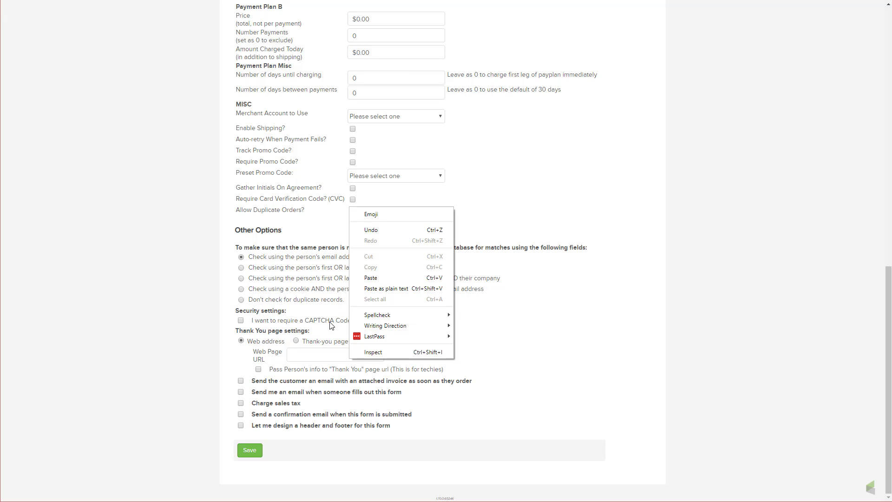
click(361, 280)
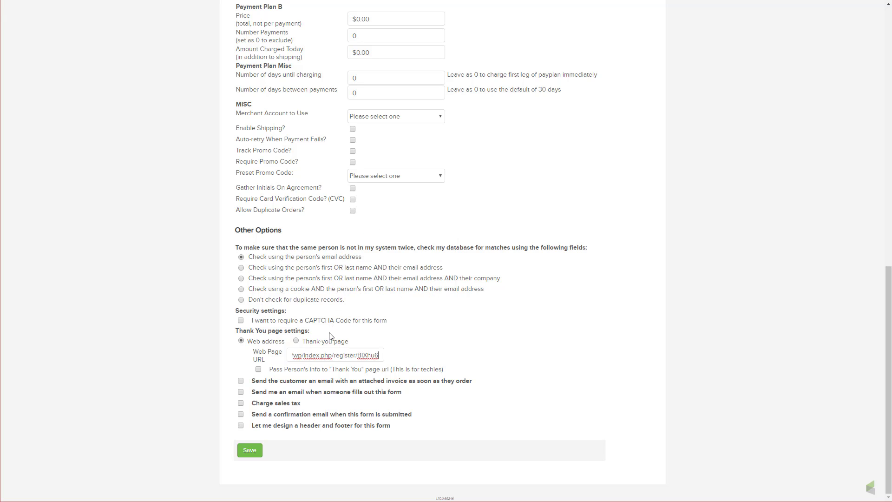
- Enable passing the person's info to the Thank You page URL, try to save the Demo form, and accept choosing a merchant account
click(259, 370)
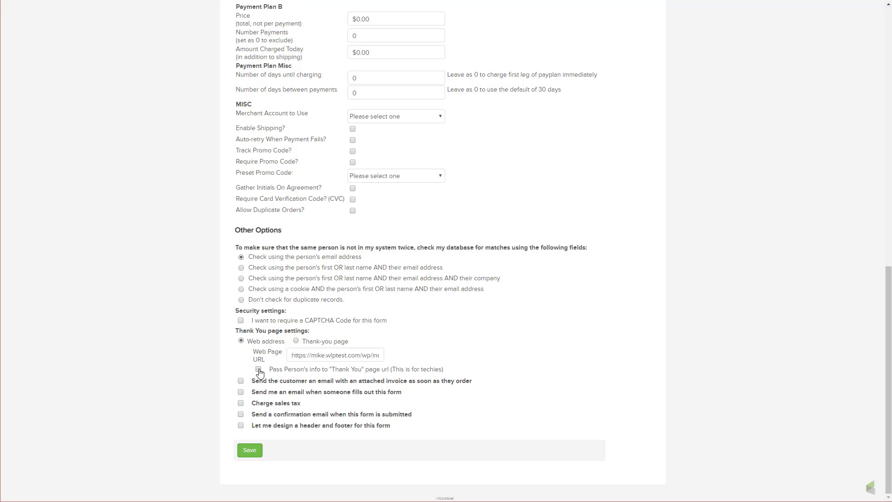
click(257, 451)
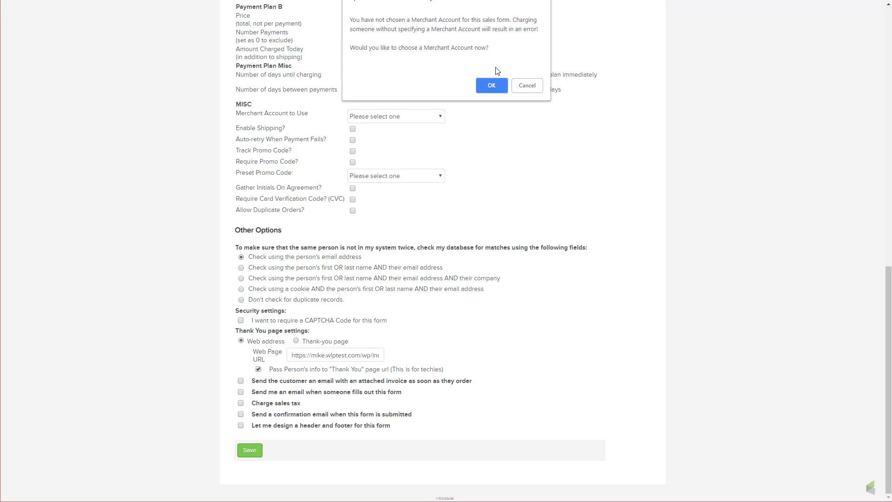
click(492, 85)
- Leave the Demo form and go to the legacy order forms
scroll(640, 223, up, 15)
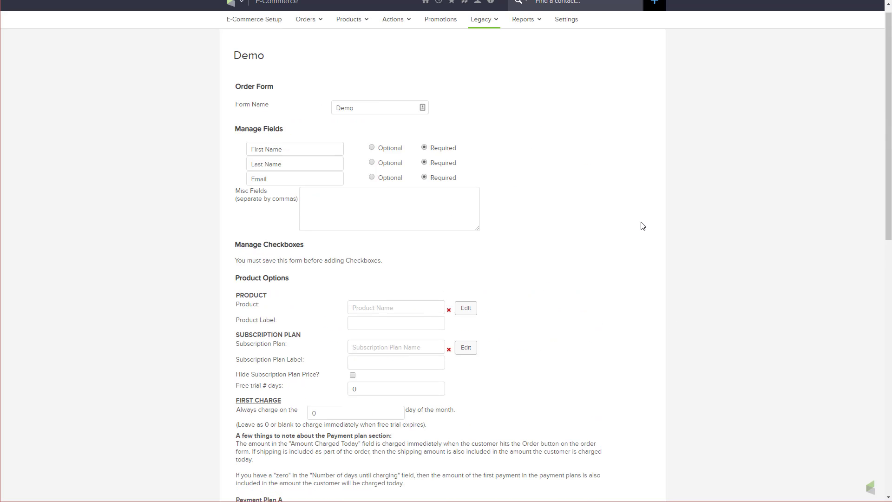
mouse_move(484, 31)
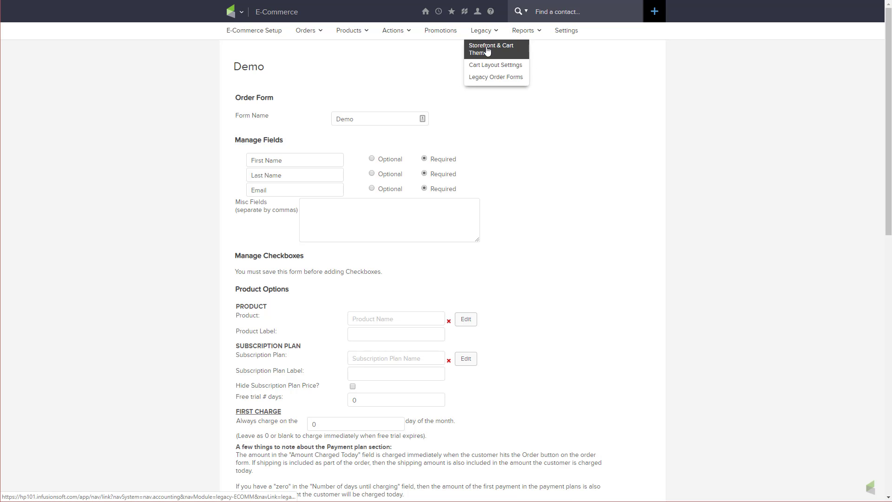
click(485, 78)
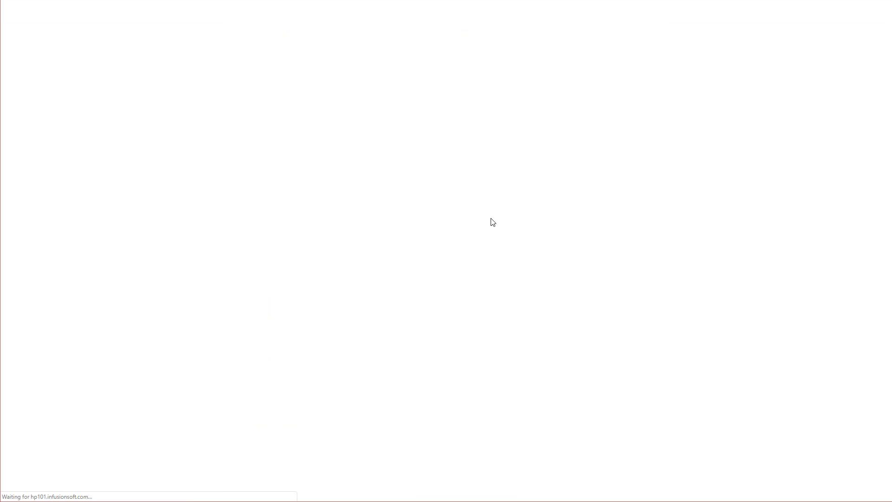